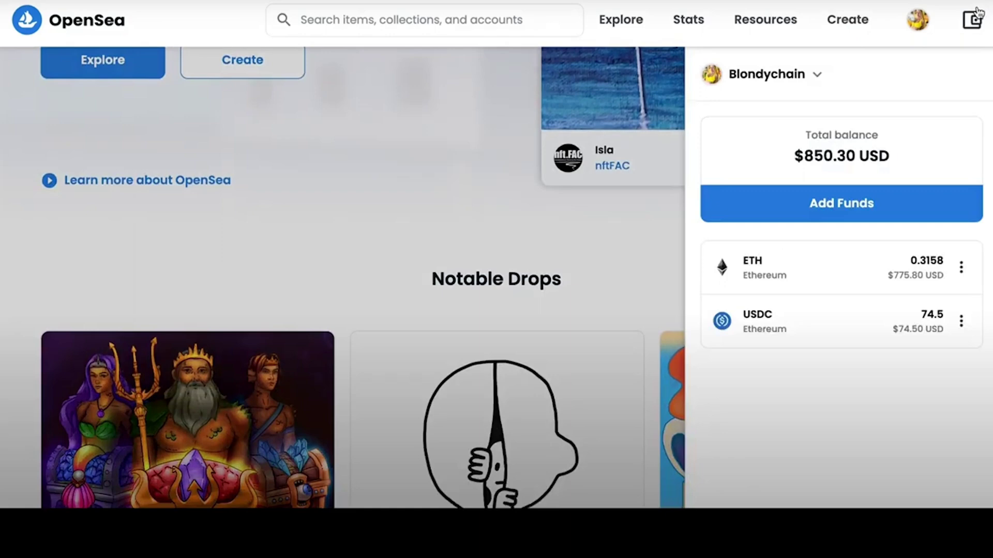
- Close and reopen the wallet panel to show the $850.30 balance in ETH and USDC
{"action": "left_click", "coordinate": [972, 20]}
{"action": "left_click", "coordinate": [972, 20]}
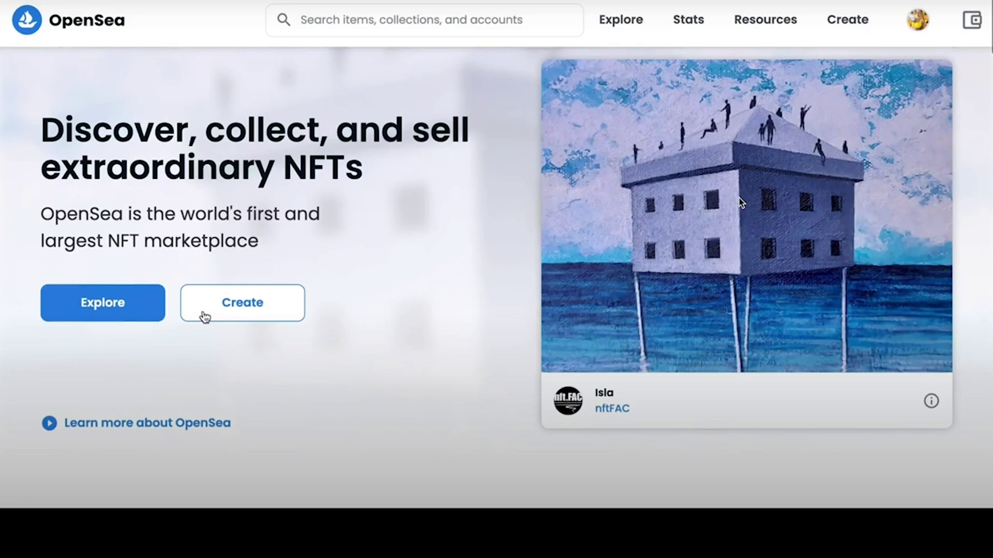
- Scroll down through the OpenSea homepage sections
{"action": "scroll", "coordinate": [29, 348], "scroll_direction": "down", "scroll_amount": 10}
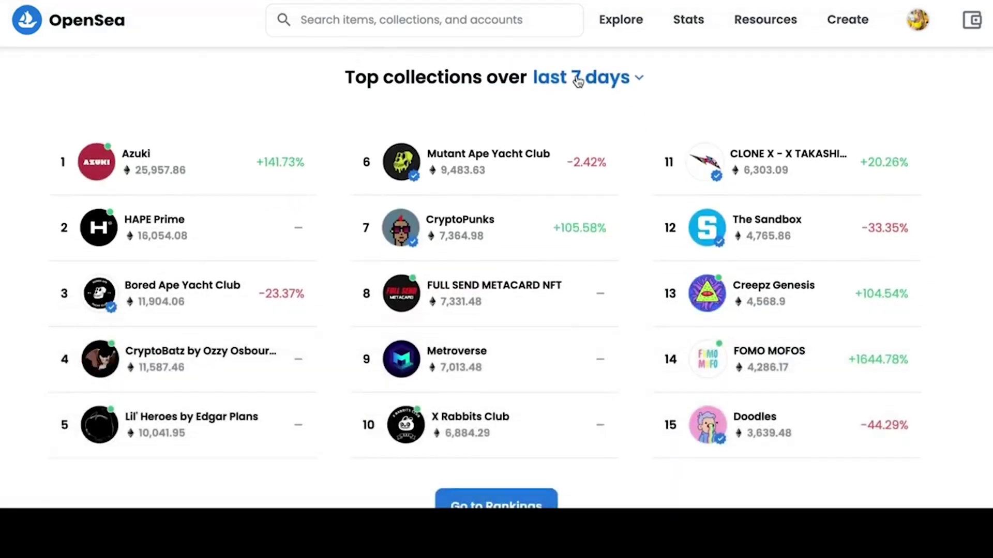
{"action": "scroll", "coordinate": [496, 277], "scroll_direction": "down", "scroll_amount": 10}
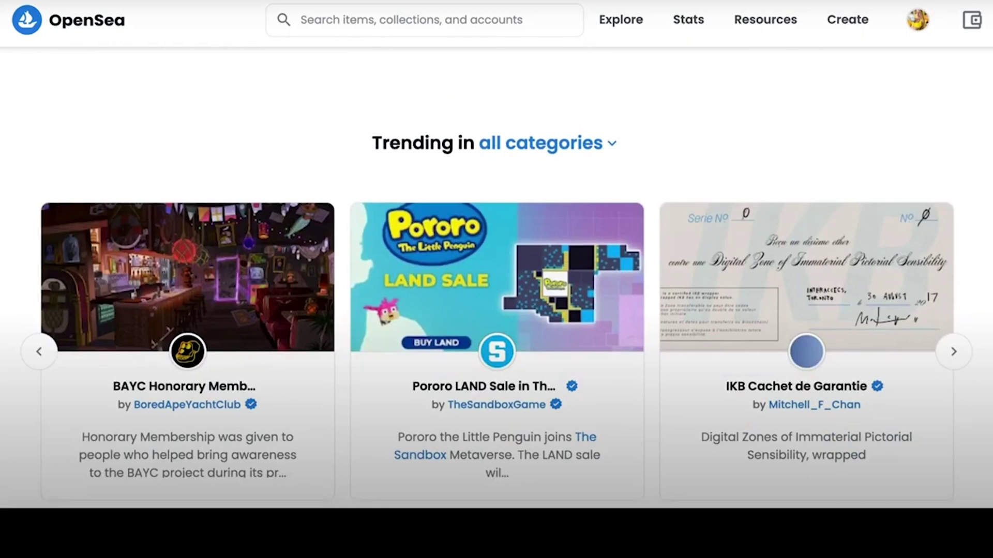
{"action": "scroll", "coordinate": [991, 257], "scroll_direction": "down", "scroll_amount": 5}
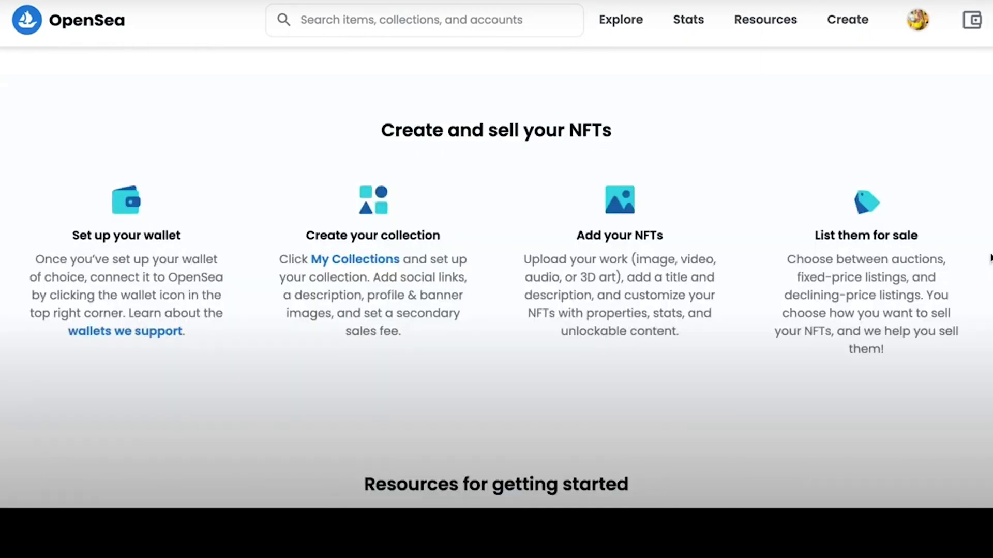
{"action": "scroll", "coordinate": [990, 258], "scroll_direction": "down", "scroll_amount": 6}
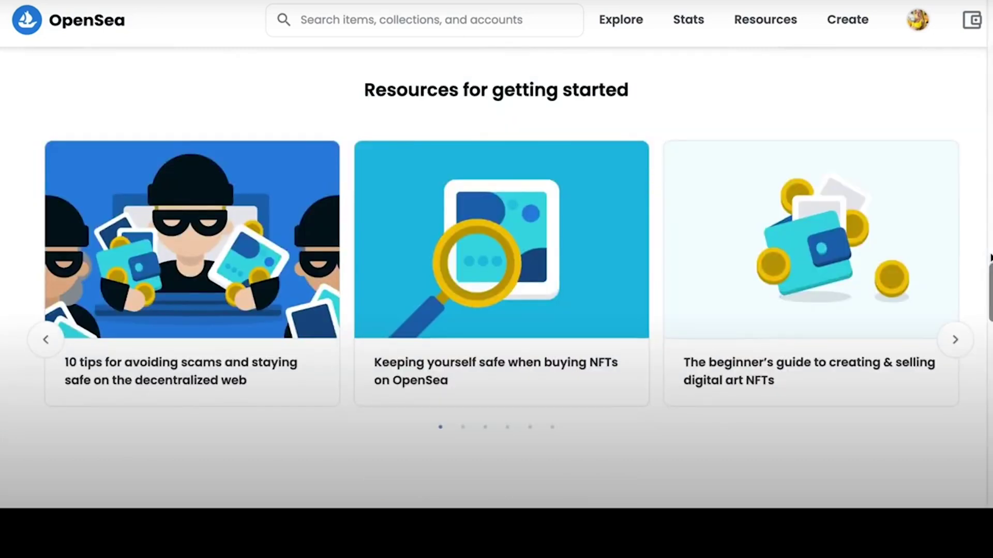
{"action": "scroll", "coordinate": [990, 258], "scroll_direction": "down", "scroll_amount": 6}
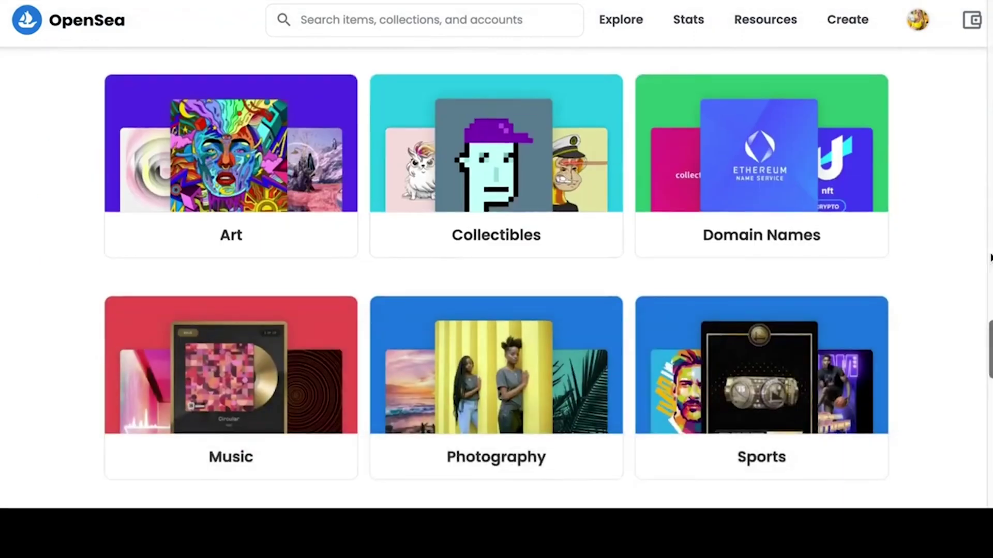
{"action": "scroll", "coordinate": [990, 258], "scroll_direction": "down", "scroll_amount": 8}
{"action": "scroll", "coordinate": [990, 257], "scroll_direction": "down", "scroll_amount": 15}
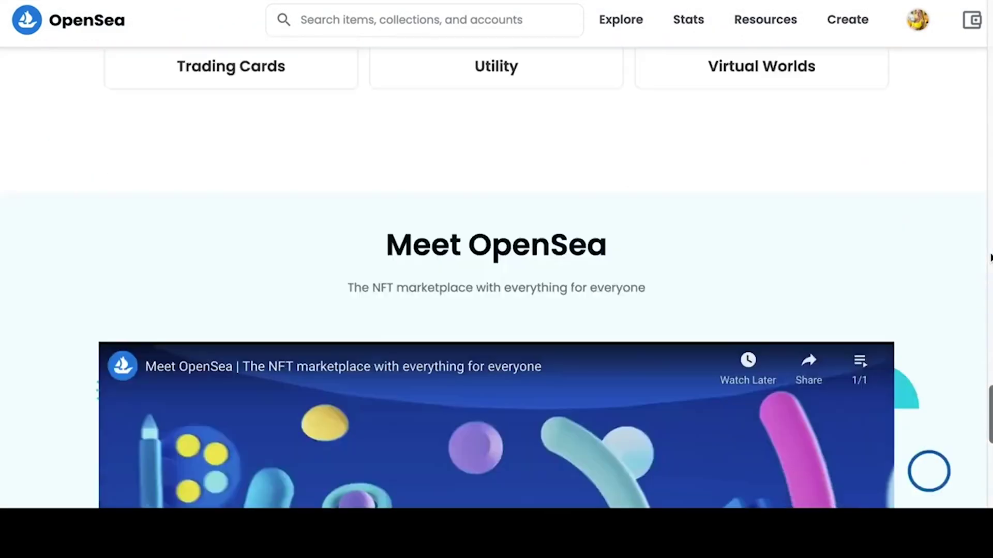
{"action": "scroll", "coordinate": [990, 258], "scroll_direction": "down", "scroll_amount": 4}
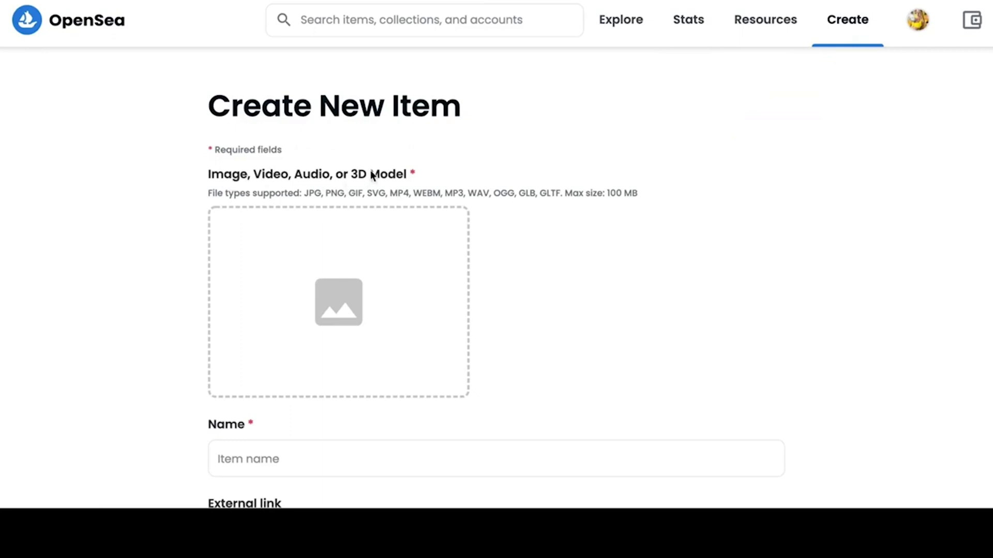
- Scroll down the Create New Item page
{"action": "scroll", "coordinate": [370, 172], "scroll_direction": "down", "scroll_amount": 3}
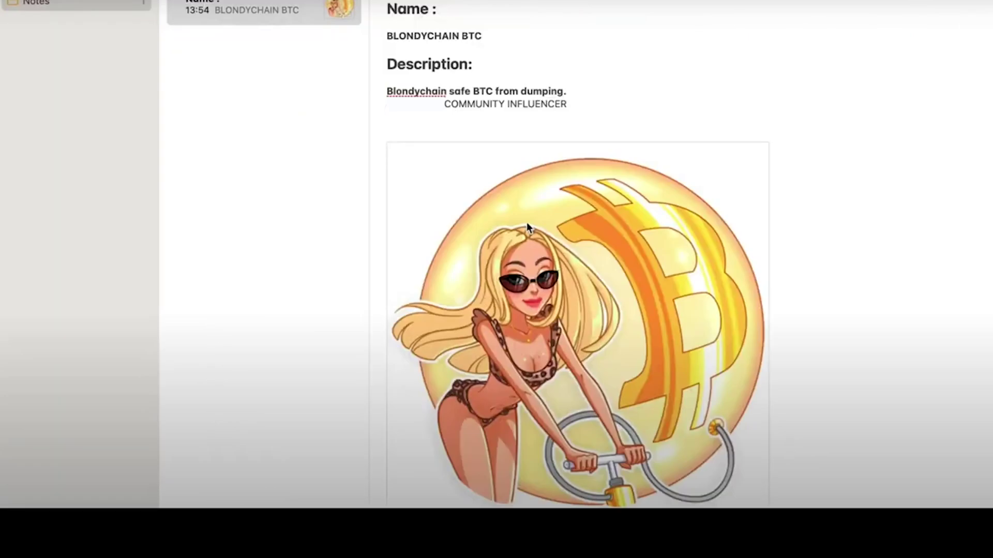
- Select the BLONDYCHAIN BTC name line in the note and switch back to the browser
{"action": "triple_click", "coordinate": [471, 34]}
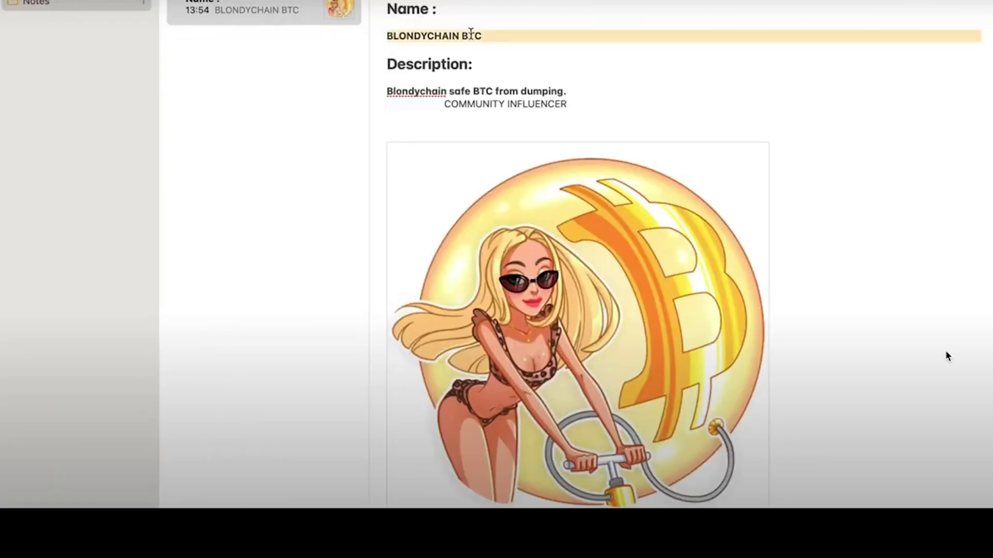
{"action": "key", "text": "super+Tab"}
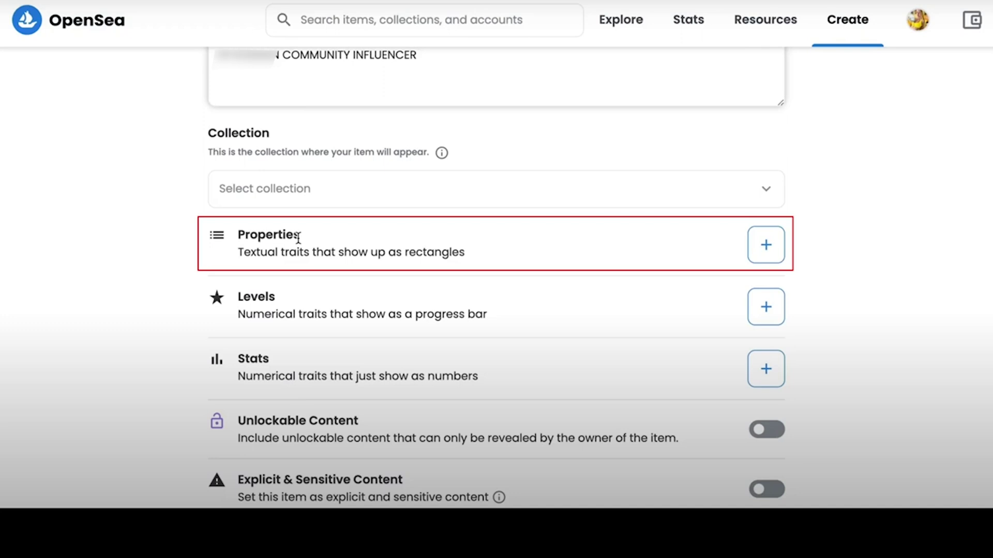
{"action": "left_click", "coordinate": [766, 244]}
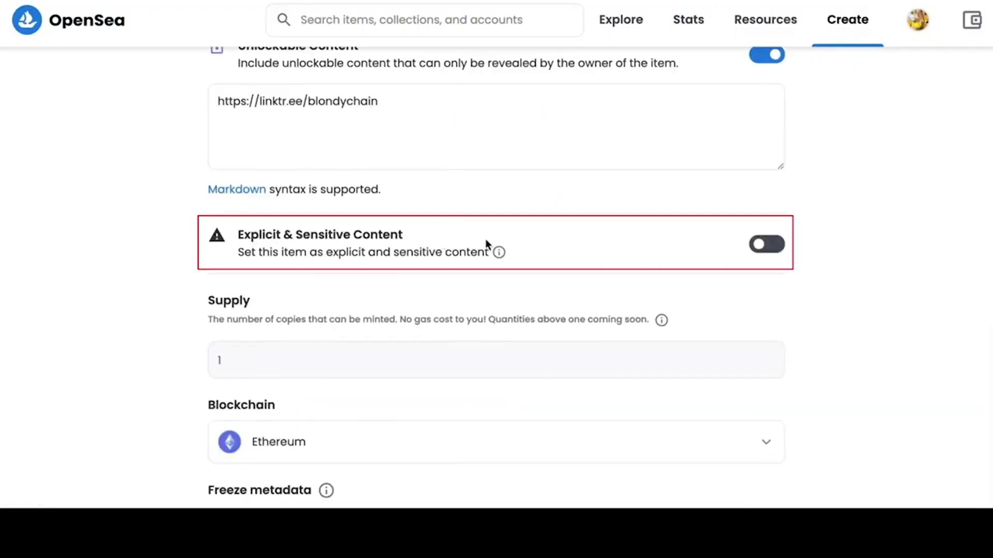
- Switch on Explicit & Sensitive Content for the item
{"action": "left_click", "coordinate": [778, 249]}
- Turn Explicit & Sensitive Content back off for the item
{"action": "left_click", "coordinate": [776, 247]}
{"action": "mouse_move", "coordinate": [501, 253]}
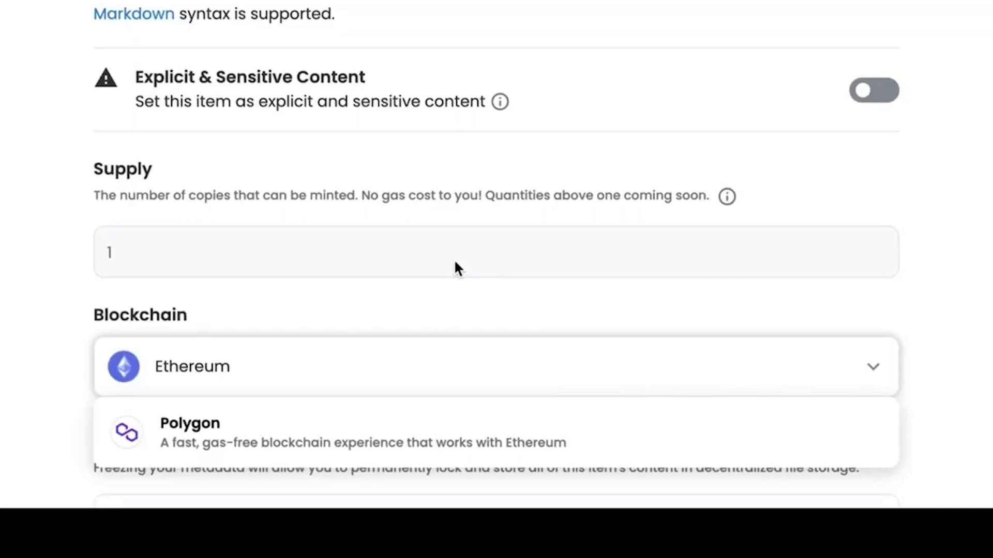
- Set the blockchain to Polygon and raise the supply from 1 to 10 copies
{"action": "left_click", "coordinate": [455, 262]}
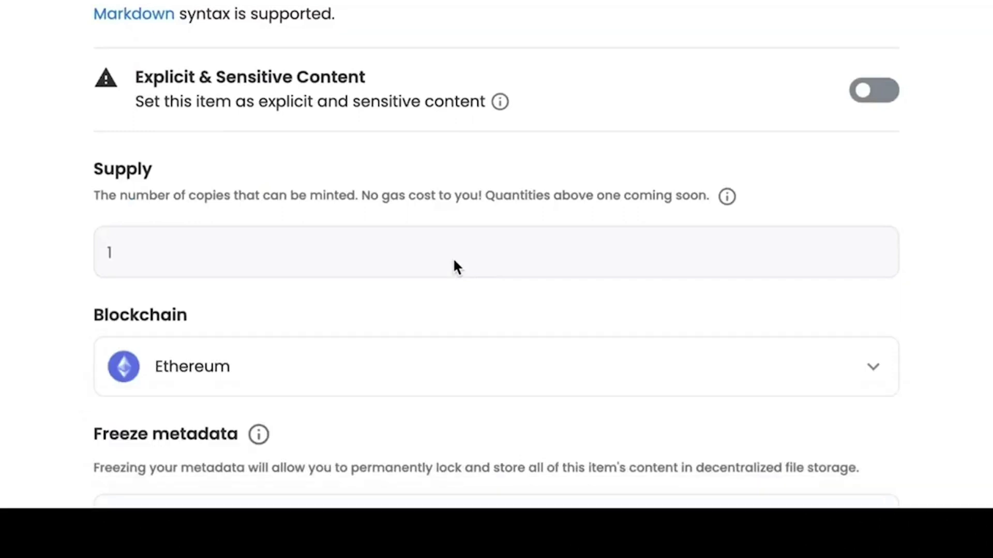
{"action": "left_click", "coordinate": [436, 363]}
{"action": "left_click", "coordinate": [331, 446]}
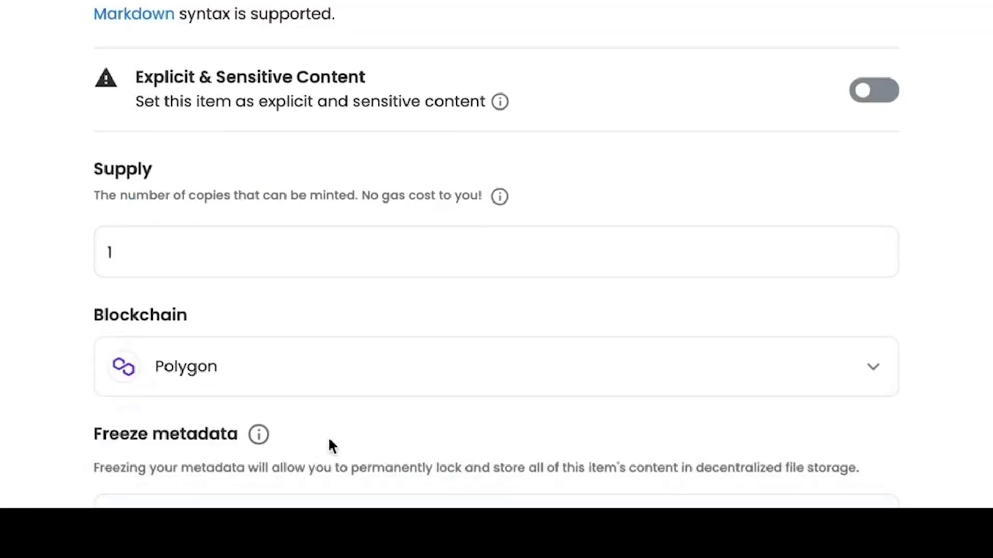
{"action": "left_click", "coordinate": [538, 257]}
{"action": "type", "text": "0"}
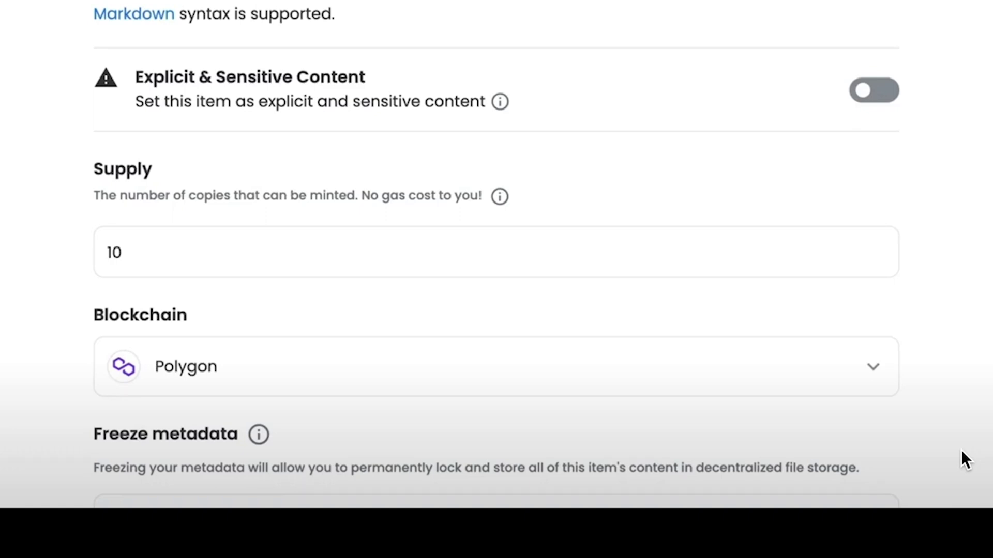
- Mint the BLONDYCHAIN BTC item with the Create button at the bottom of the form
{"action": "scroll", "coordinate": [320, 303], "scroll_direction": "down", "scroll_amount": 3}
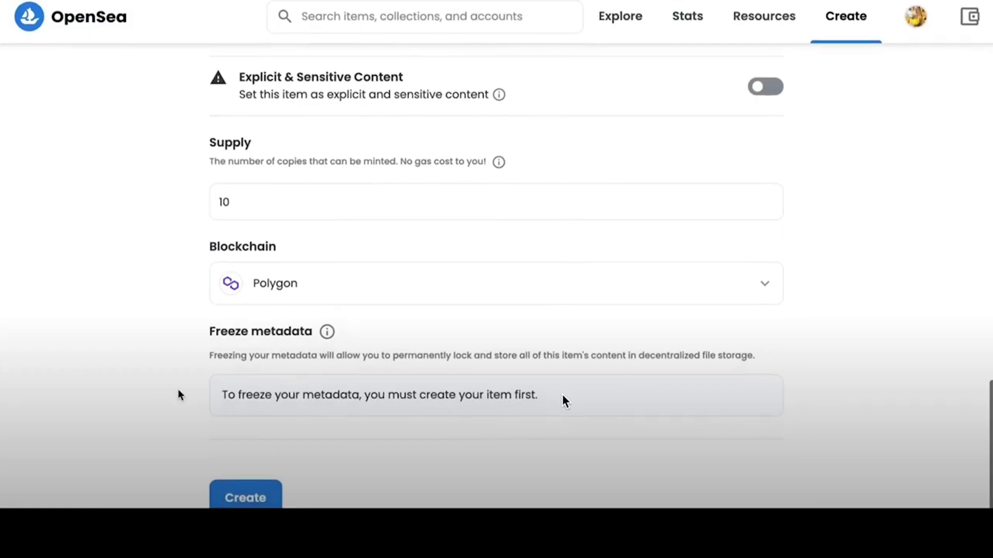
{"action": "left_click", "coordinate": [245, 496]}
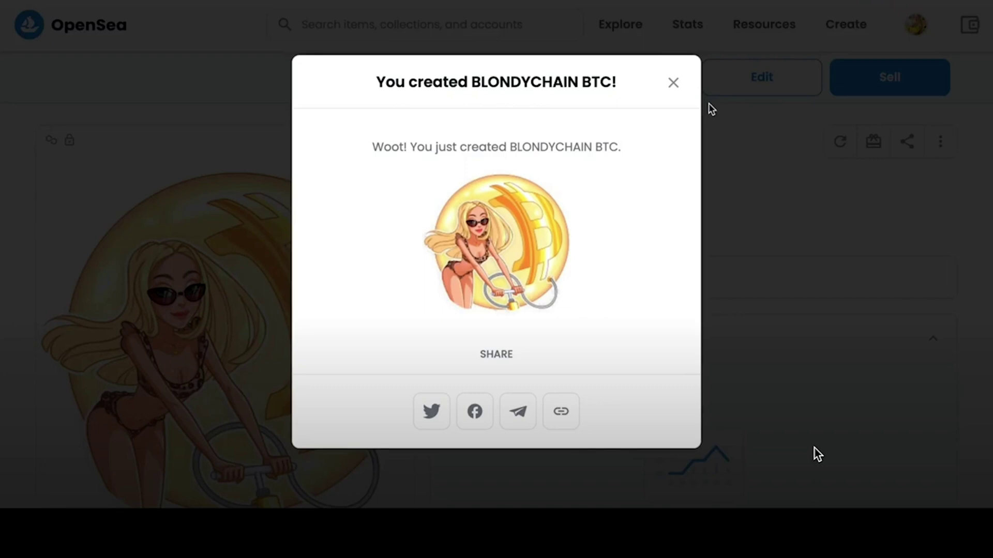
- Dismiss the creation popup, reveal the item's unlockable content, then start a sale listing
{"action": "left_click", "coordinate": [710, 109]}
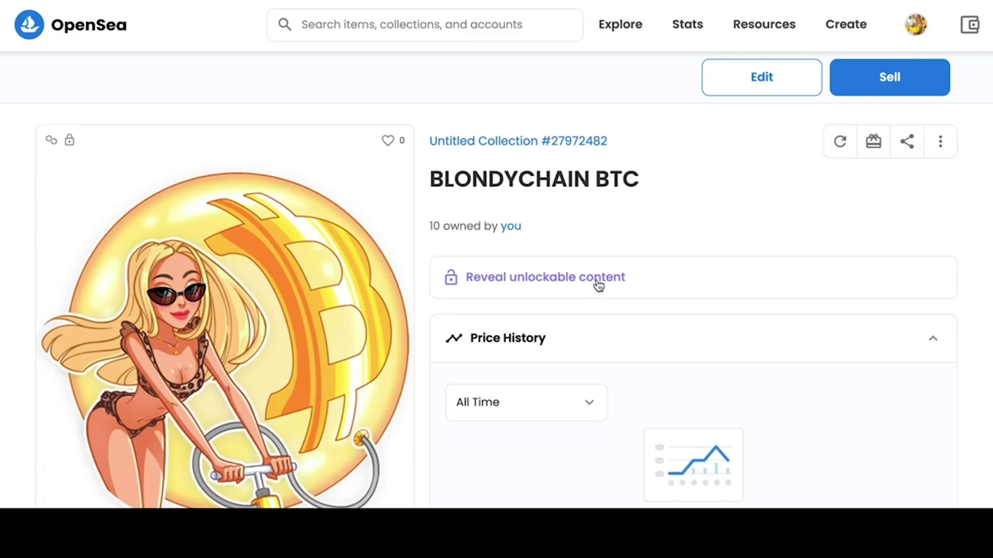
{"action": "left_click", "coordinate": [598, 284]}
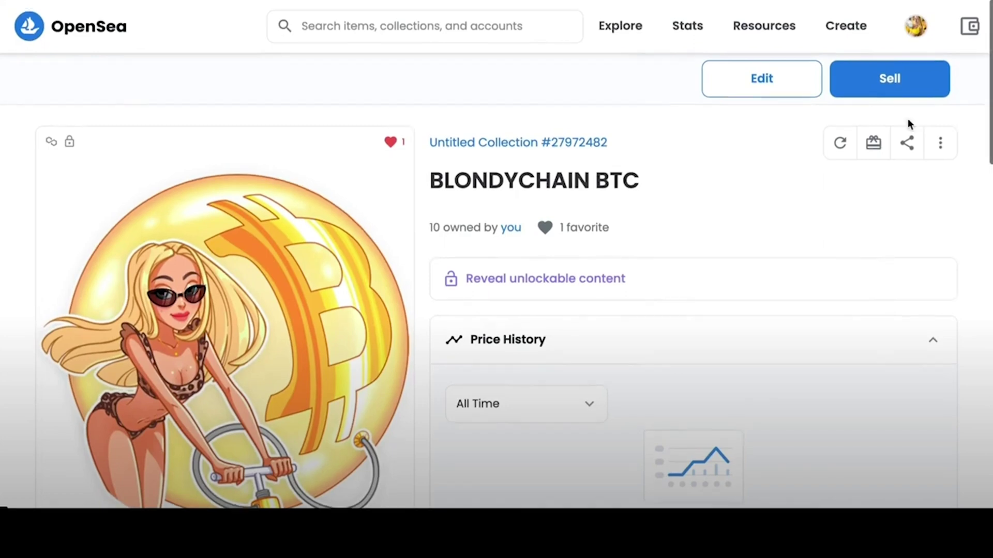
{"action": "left_click", "coordinate": [882, 90]}
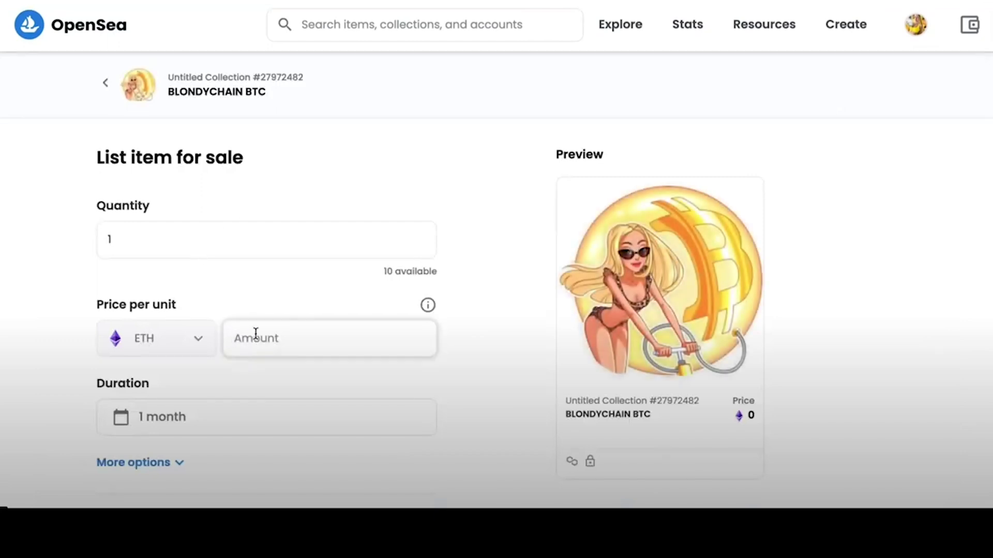
- List BLONDYCHAIN BTC at 0.1 ETH with quantity 1 and complete the listing
{"action": "type", "text": "0.1"}
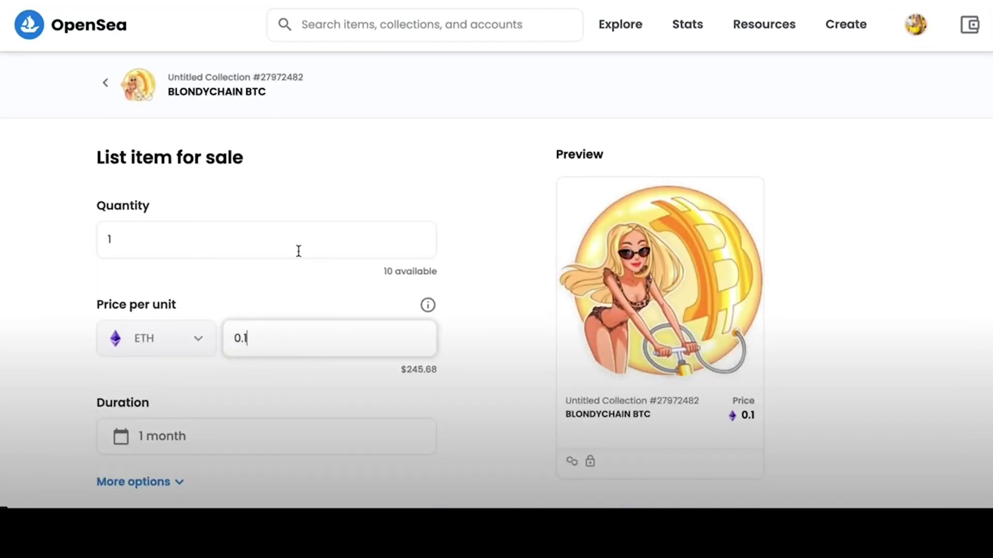
{"action": "left_click", "coordinate": [274, 247]}
{"action": "type", "text": "0"}
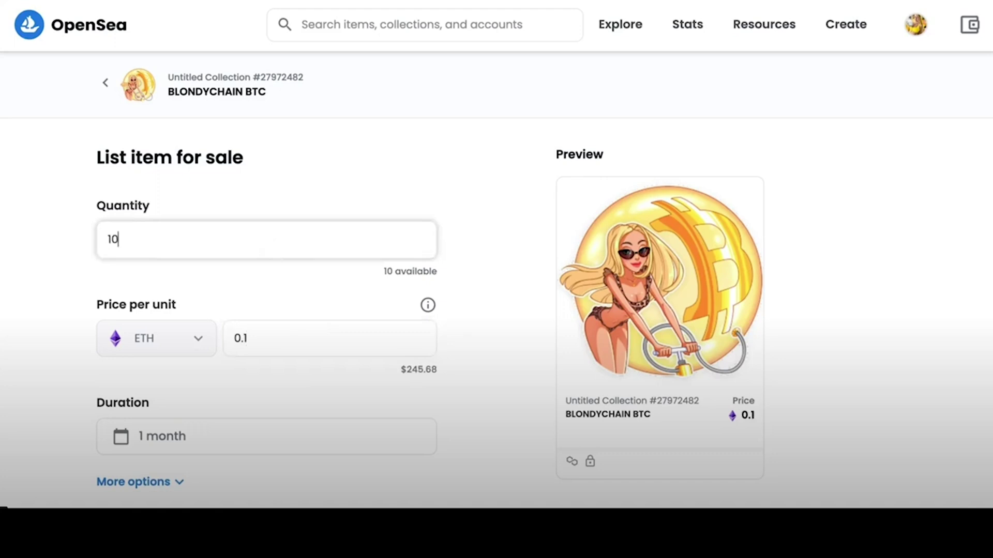
{"action": "key", "text": "BackSpace"}
{"action": "left_click", "coordinate": [520, 250]}
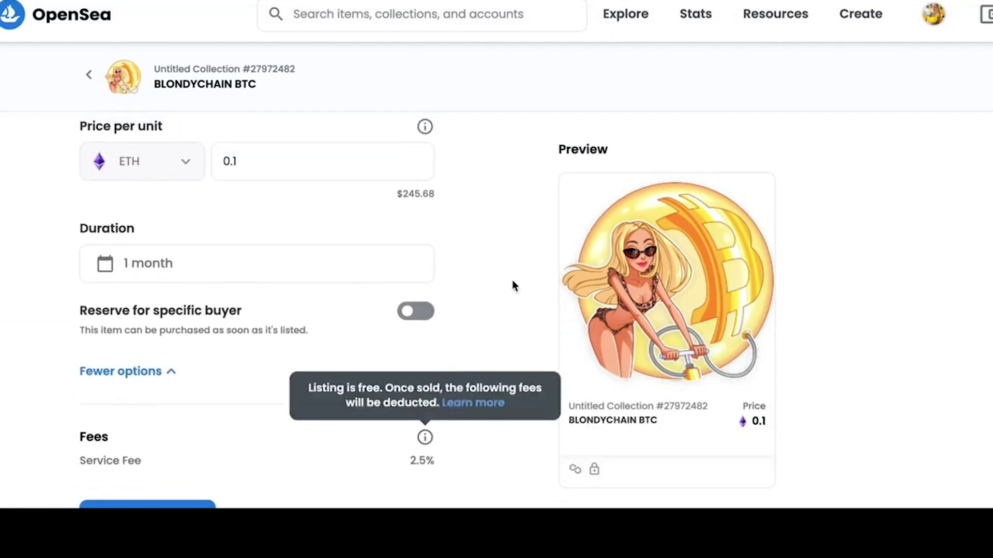
{"action": "scroll", "coordinate": [510, 278], "scroll_direction": "up", "scroll_amount": 3}
{"action": "scroll", "coordinate": [511, 278], "scroll_direction": "down", "scroll_amount": 6}
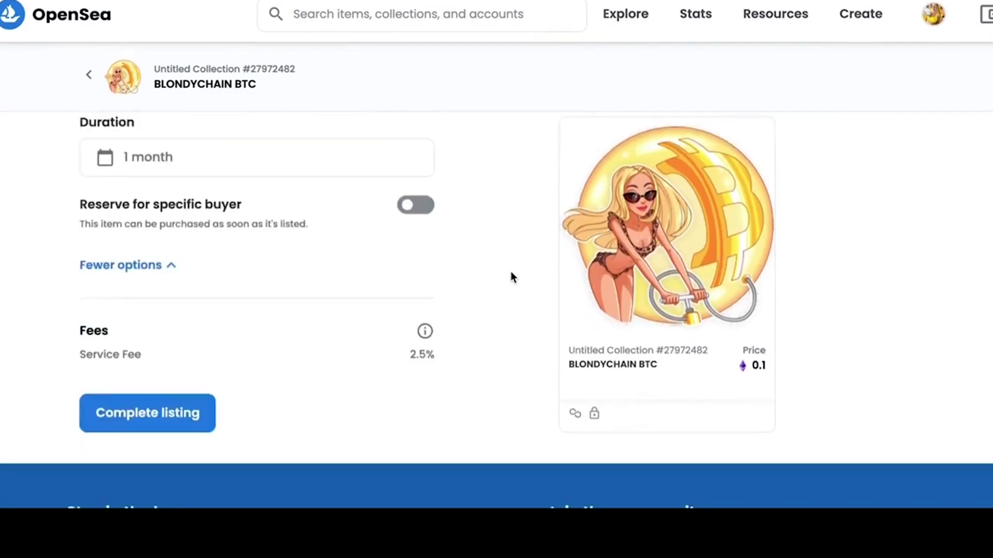
{"action": "left_click", "coordinate": [176, 374]}
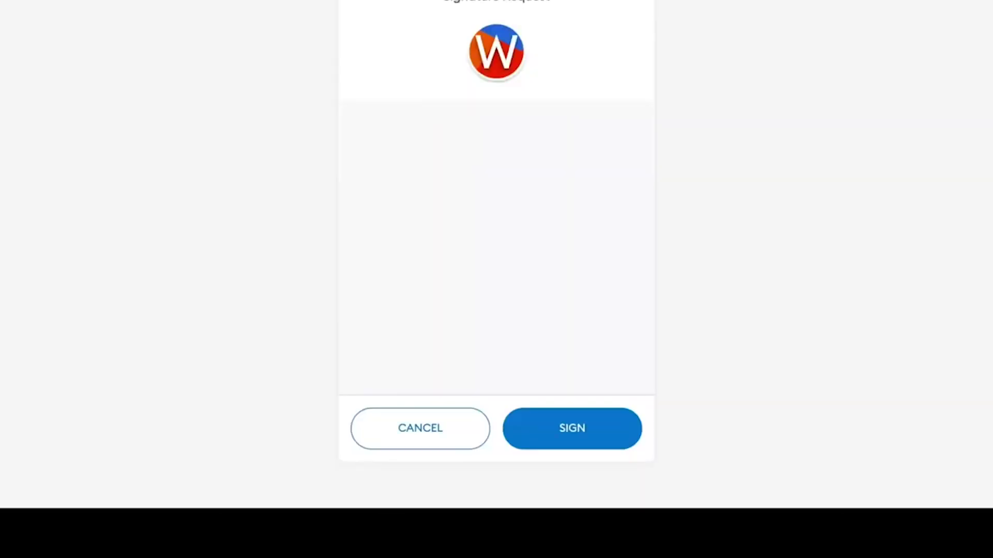
- Sign the MetaMask request to confirm the BLONDYCHAIN BTC listing at 0.1 ETH
{"action": "left_click", "coordinate": [576, 428]}
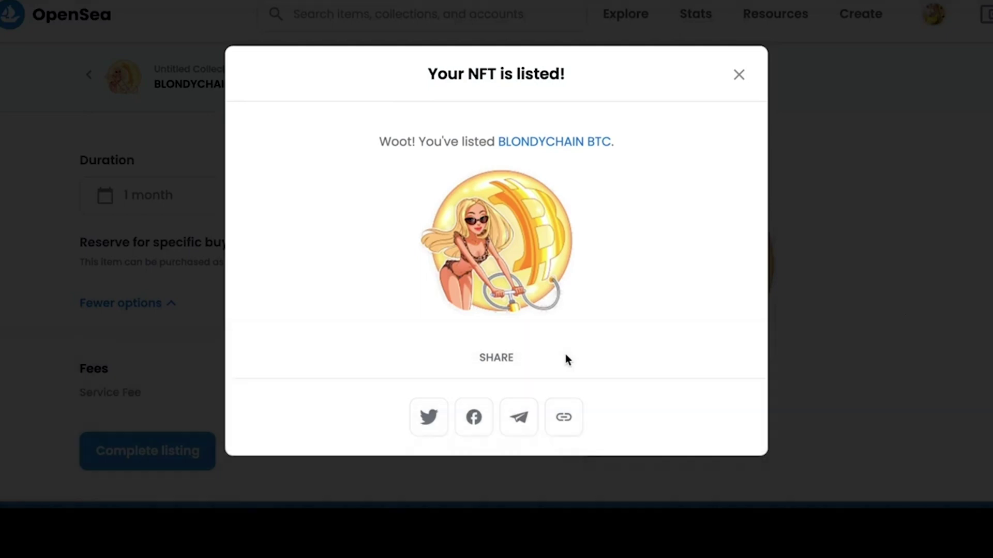
- From the BLONDYCHAIN BTC item page, enable Freeze metadata in its edit settings and start the freeze
{"action": "left_click", "coordinate": [557, 144]}
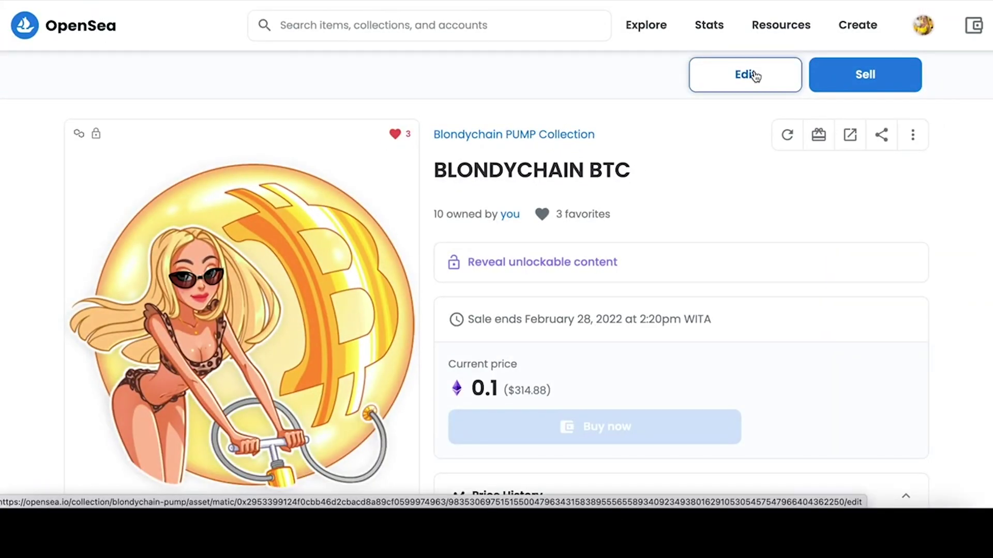
{"action": "left_click", "coordinate": [752, 74]}
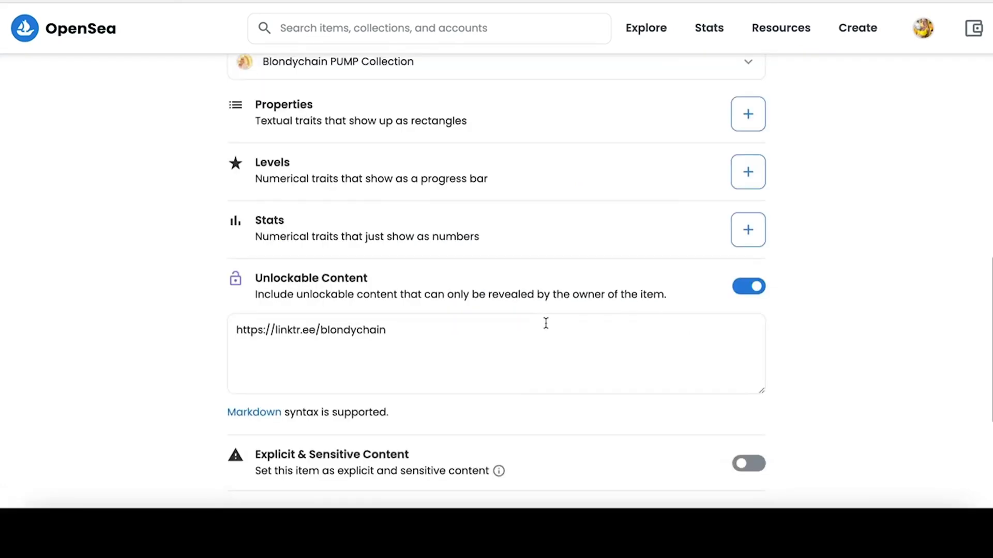
{"action": "scroll", "coordinate": [546, 323], "scroll_direction": "down", "scroll_amount": 5}
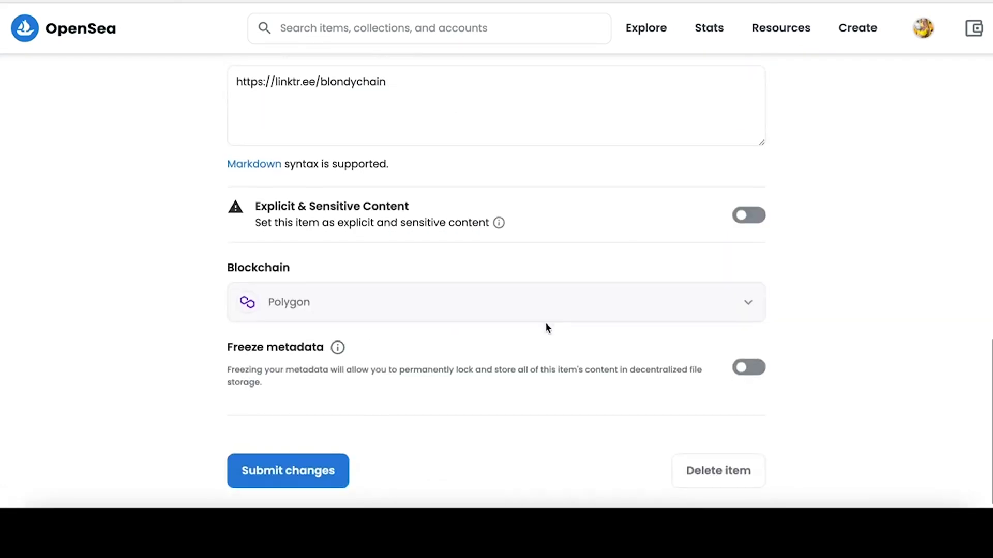
{"action": "left_click", "coordinate": [754, 368]}
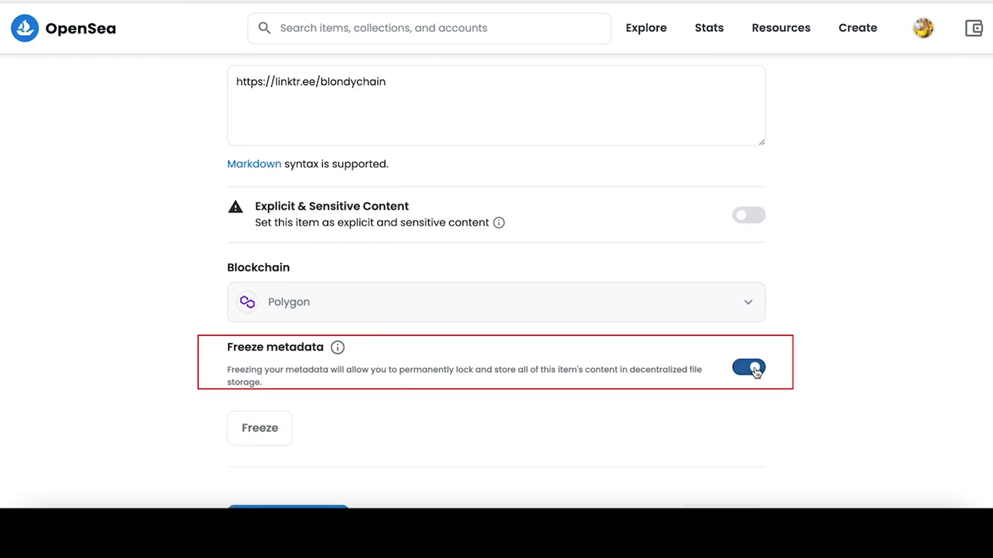
{"action": "scroll", "coordinate": [369, 285], "scroll_direction": "down", "scroll_amount": 1}
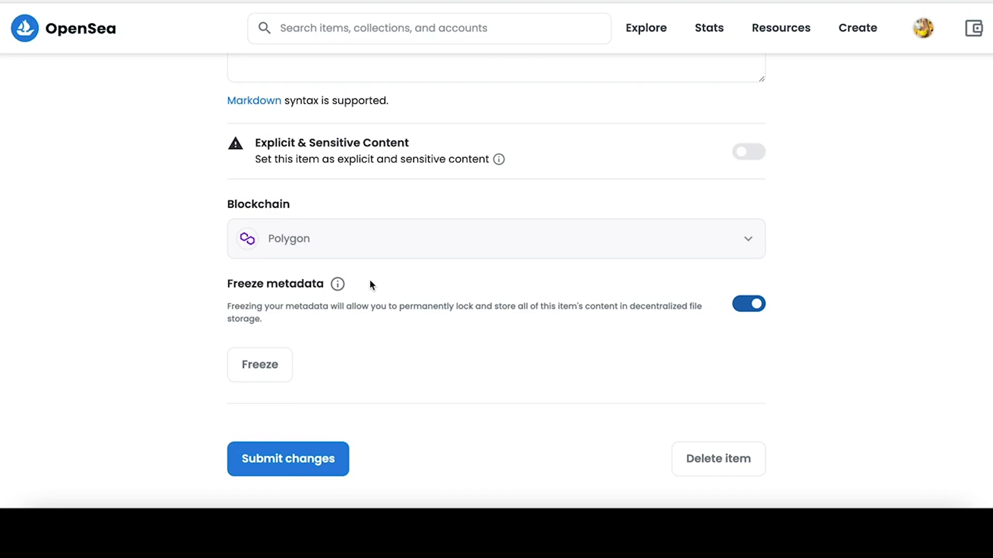
{"action": "left_click", "coordinate": [274, 365]}
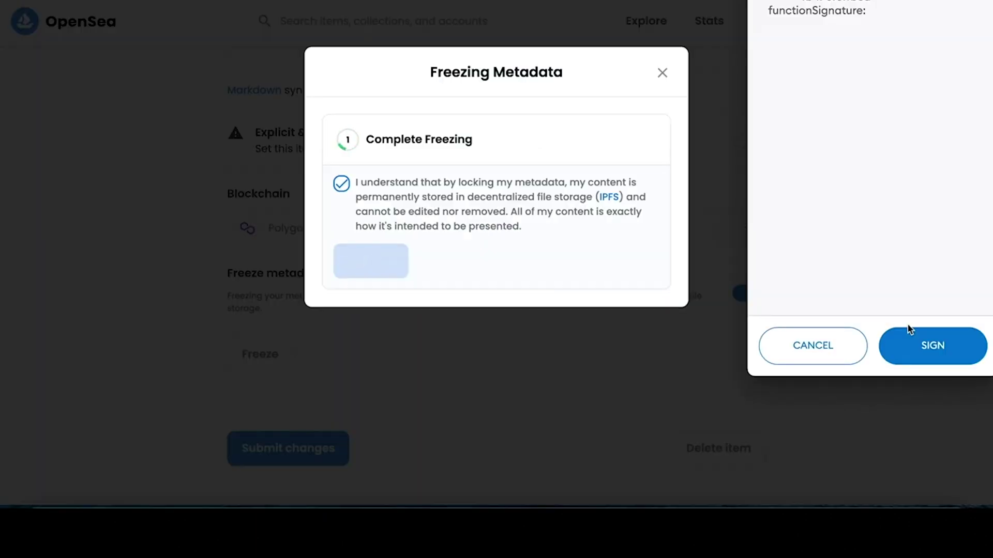
- Sign the metadata-freeze transaction and confirm on Polygonscan it succeeded for 0.007429725 MATIC
{"action": "left_click", "coordinate": [933, 355]}
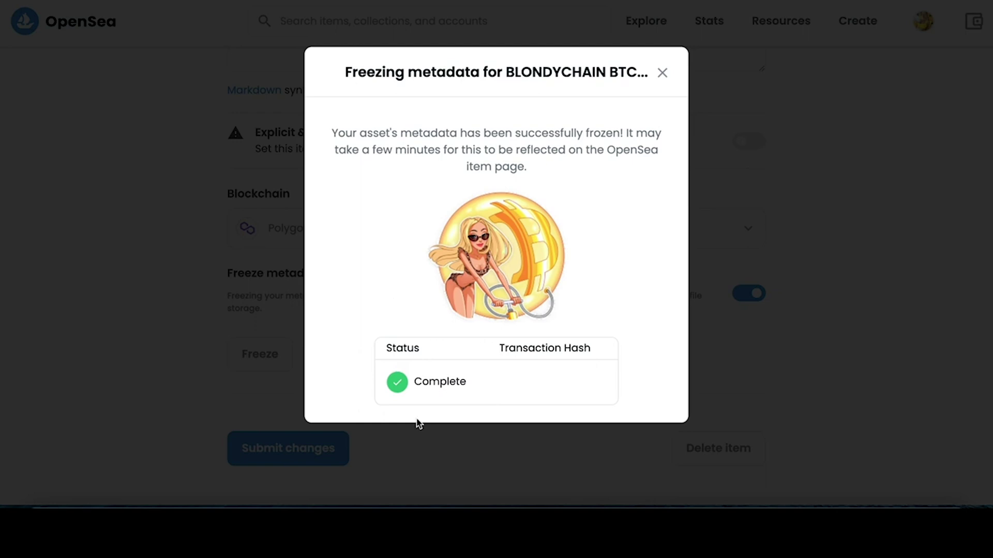
{"action": "left_click", "coordinate": [534, 391]}
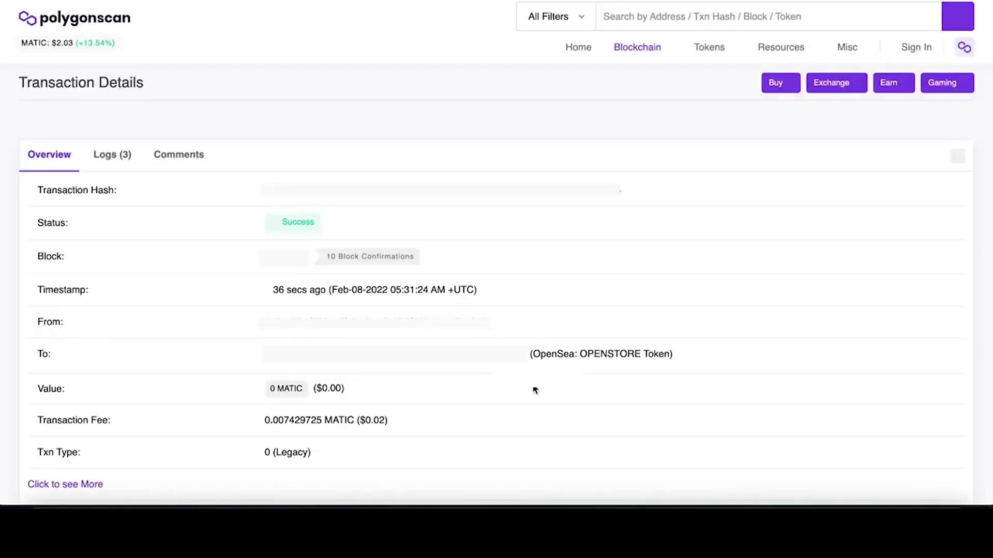